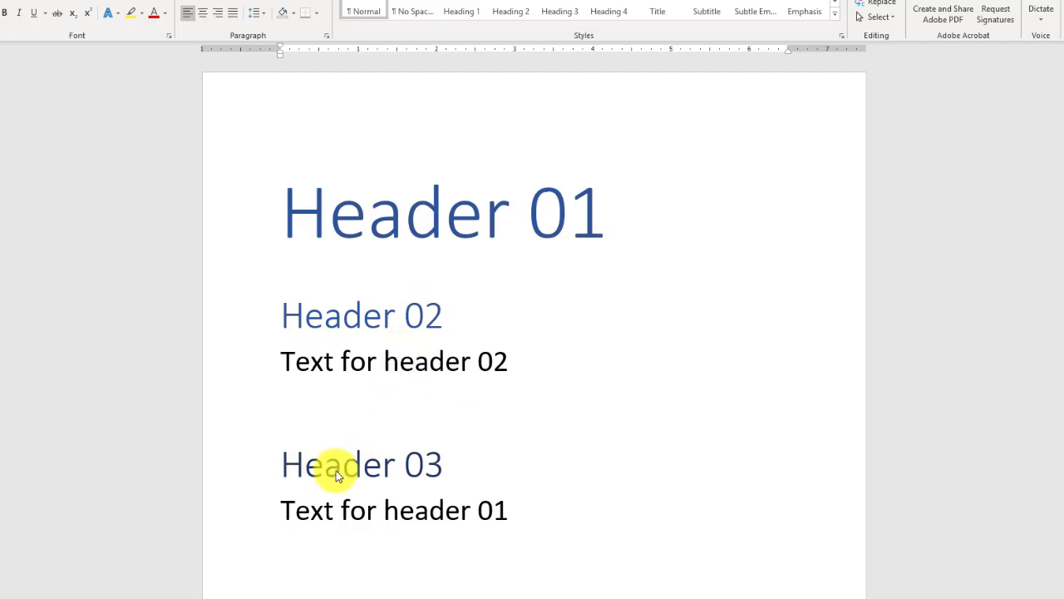
# - In Word, collapse Header 03, expand it again, then collapse it once more
pyautogui.click(872, 496)
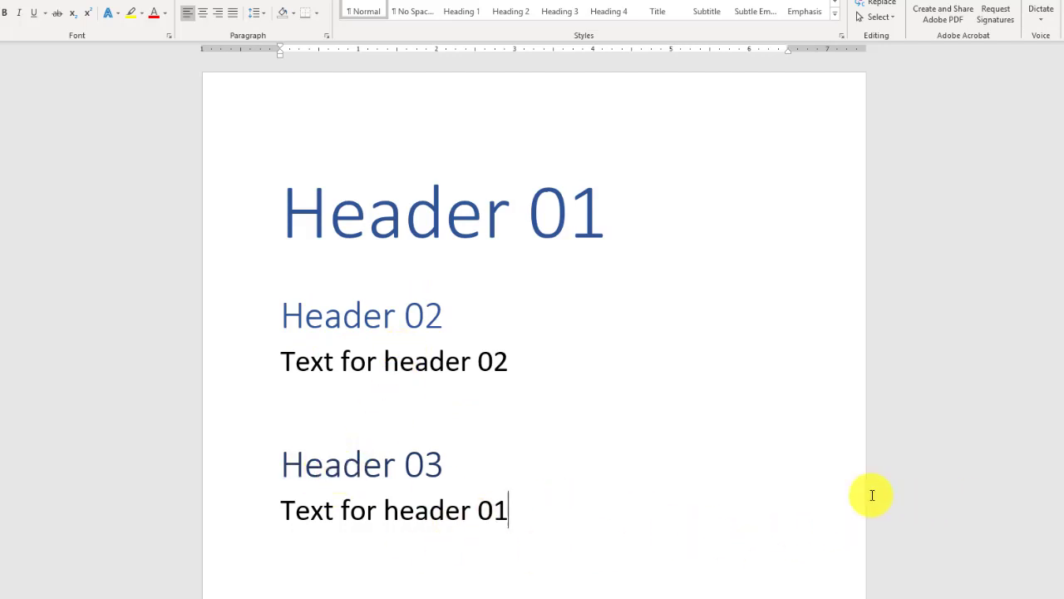
pyautogui.click(272, 464)
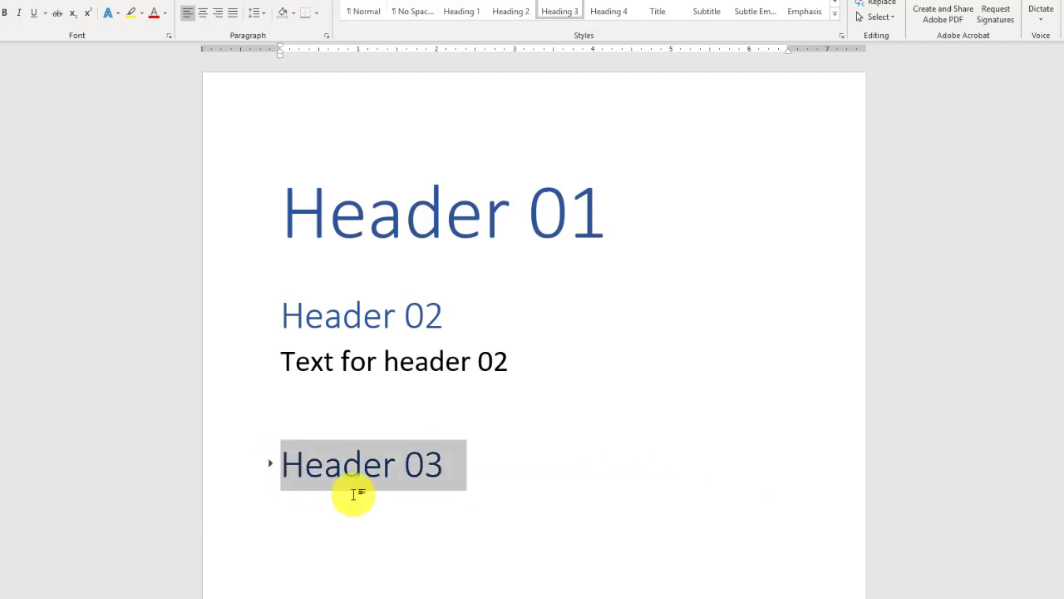
pyautogui.click(271, 463)
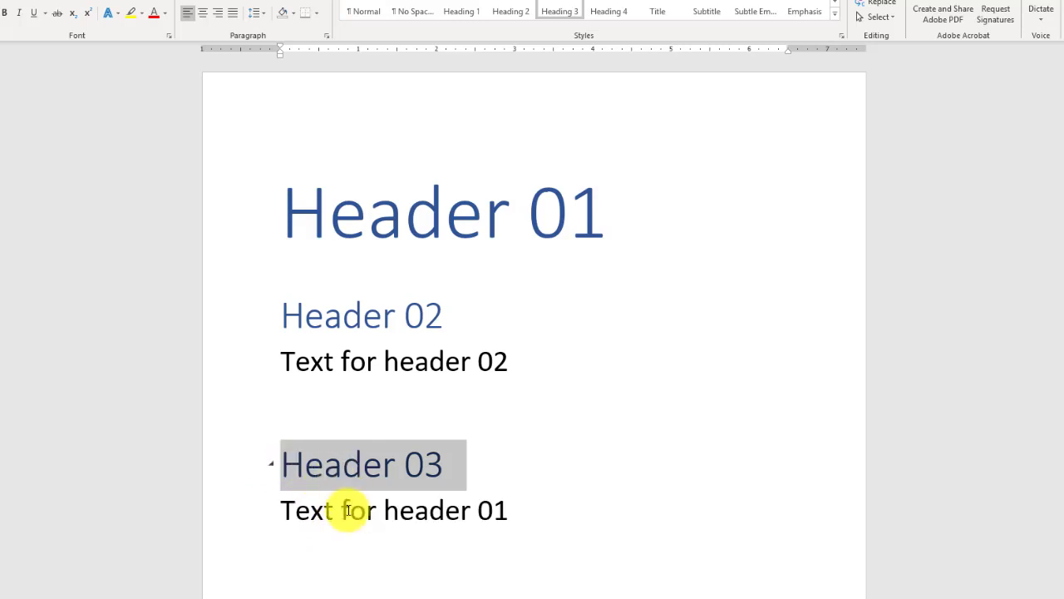
pyautogui.click(270, 464)
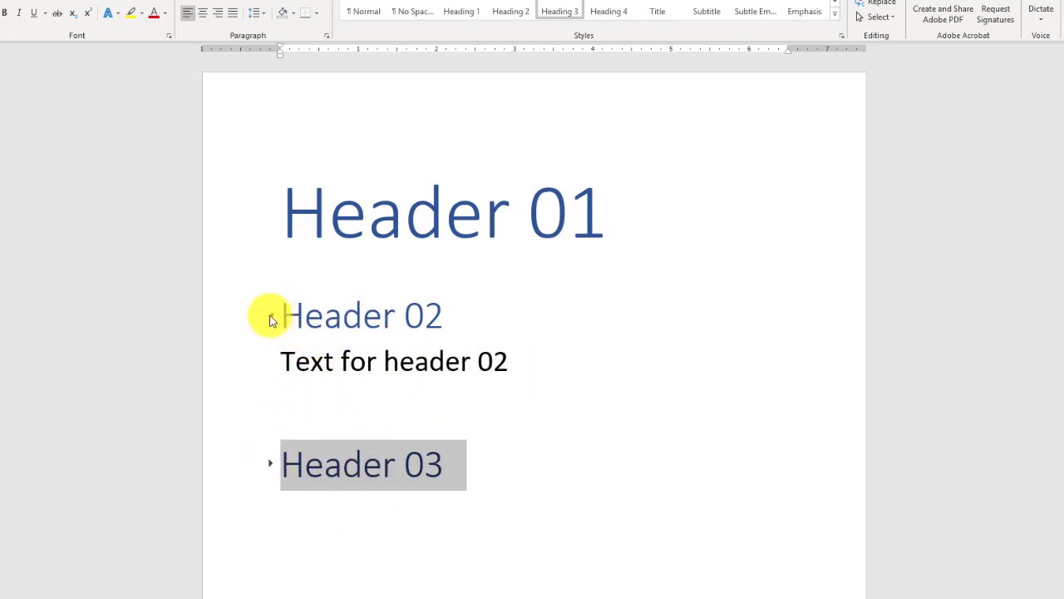
# - Toggle Header 02, Header 01 and Header 03 open and closed, ending with Header 02 collapsed
pyautogui.click(270, 319)
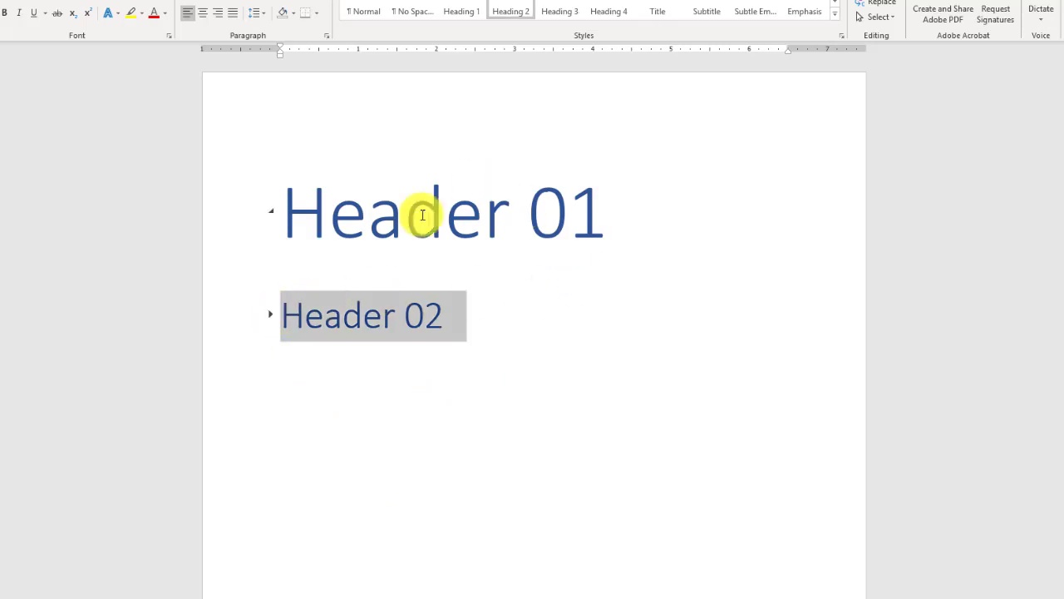
pyautogui.click(271, 215)
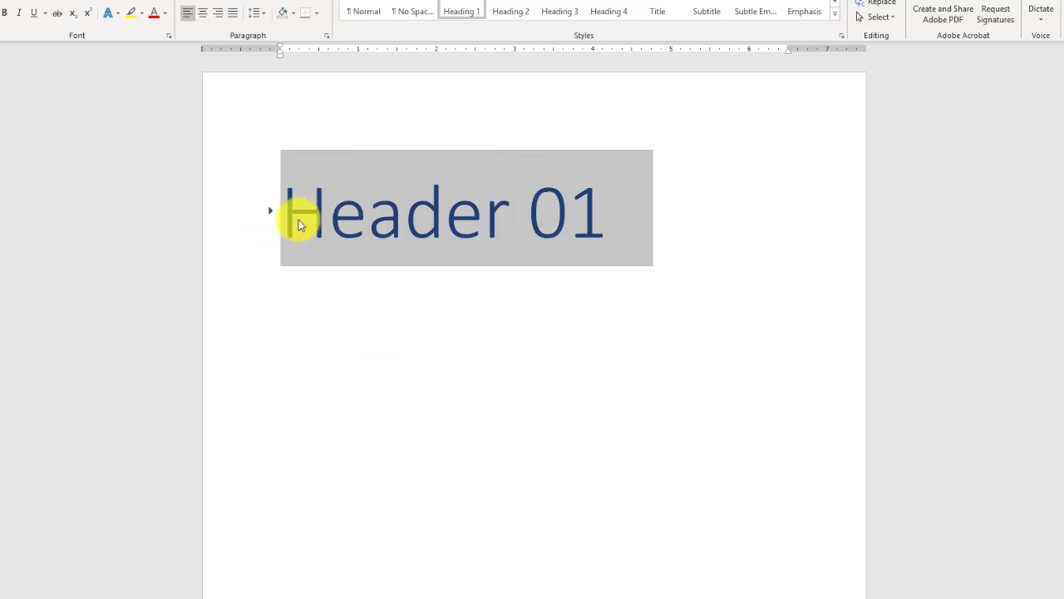
pyautogui.click(268, 214)
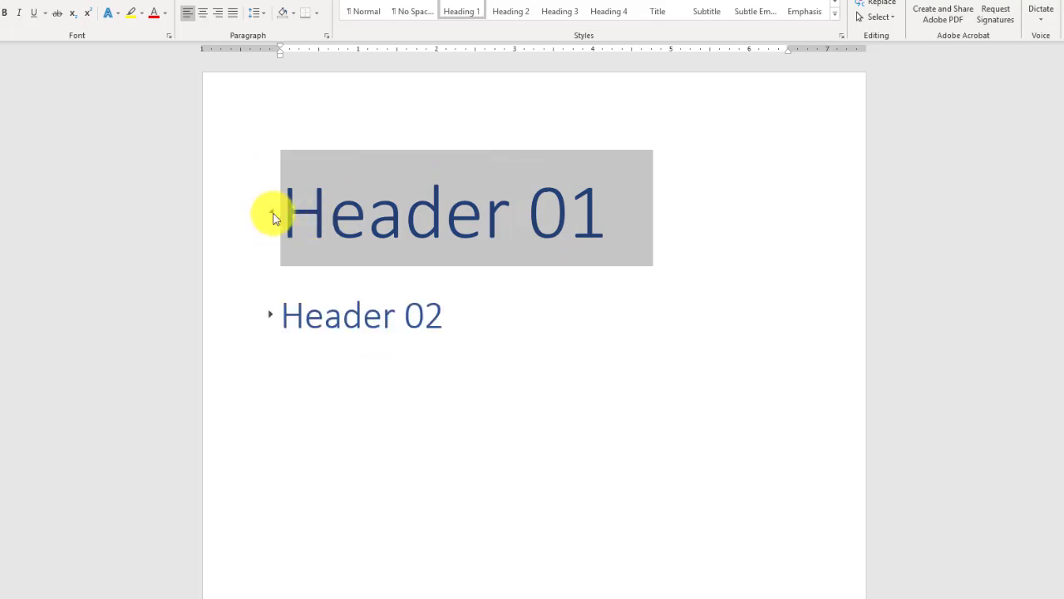
pyautogui.click(269, 320)
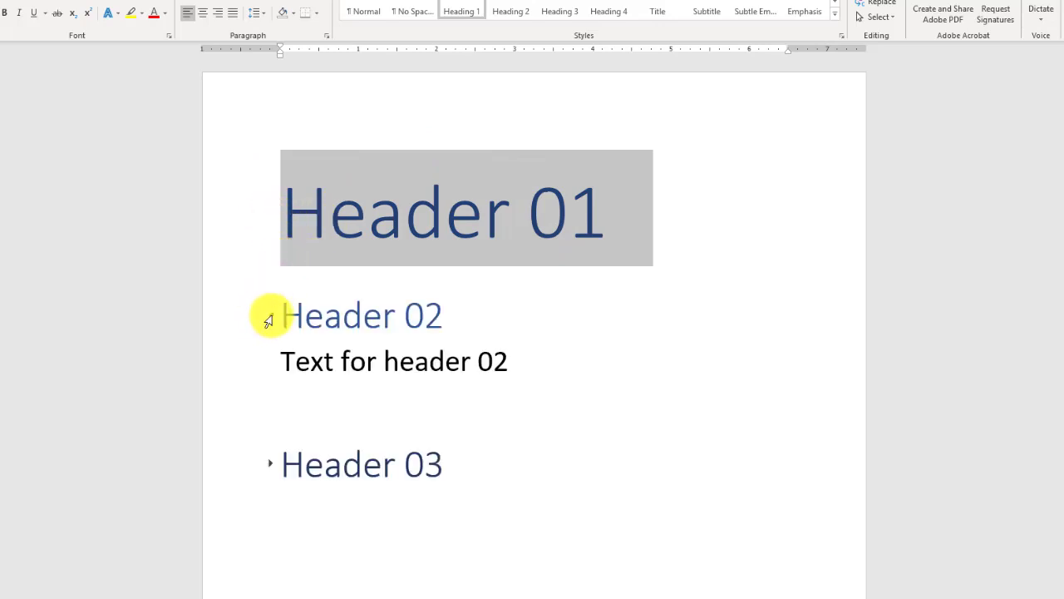
pyautogui.click(264, 469)
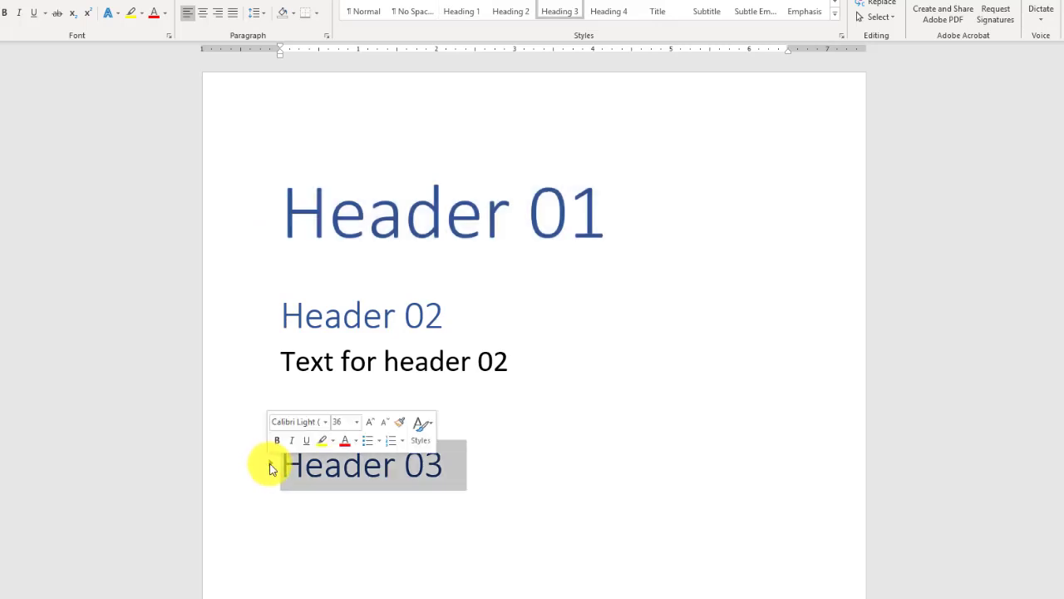
pyautogui.click(266, 468)
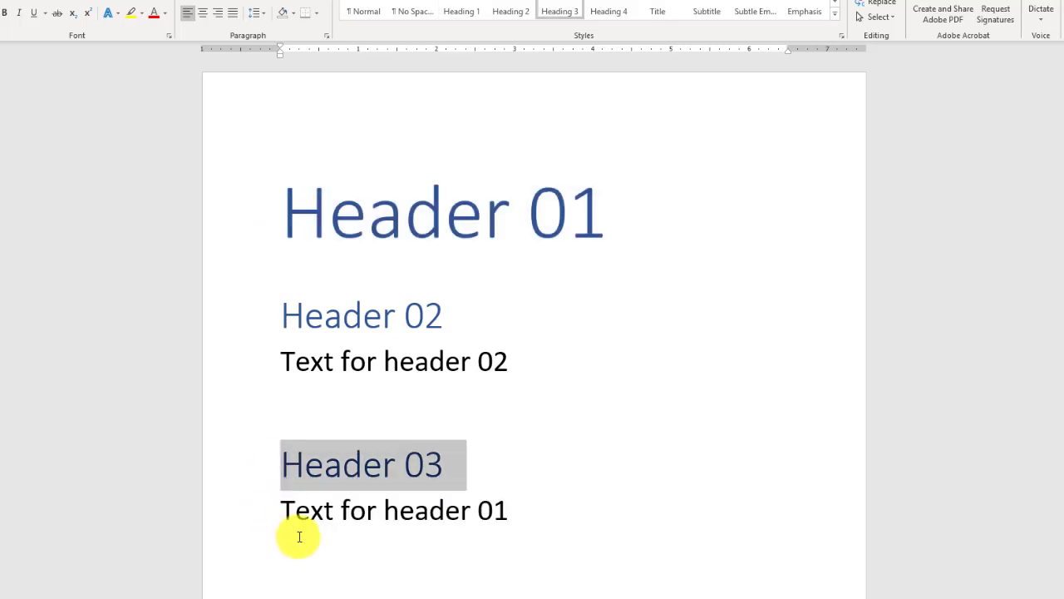
pyautogui.click(269, 315)
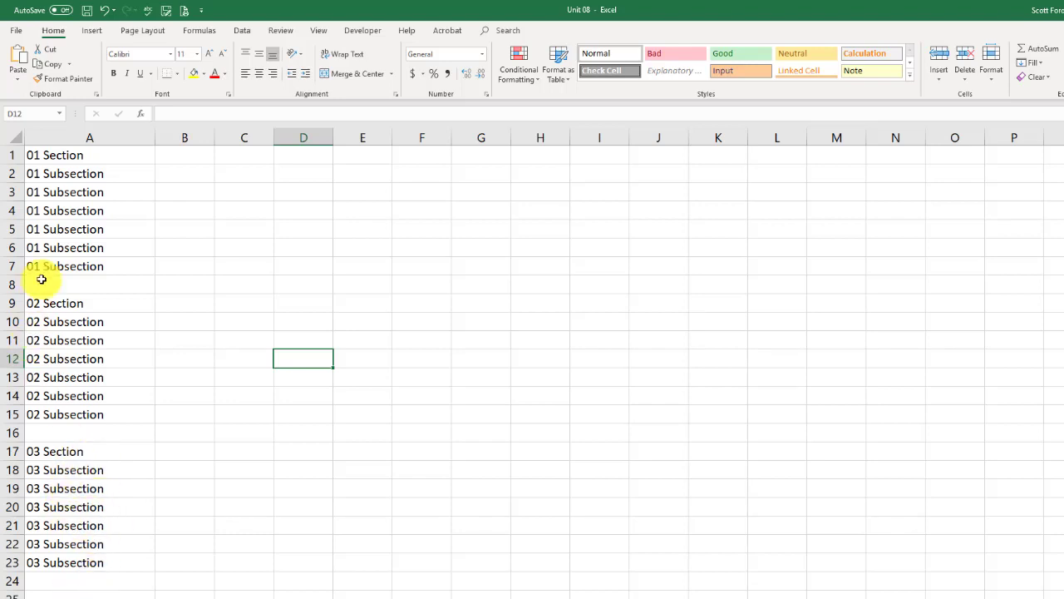
# - In Excel, select the subsection blocks A2:A7, A10:A15 and A18:A23 in turn
pyautogui.click(76, 175)
pyautogui.moveTo(76, 175); pyautogui.dragTo(58, 266)
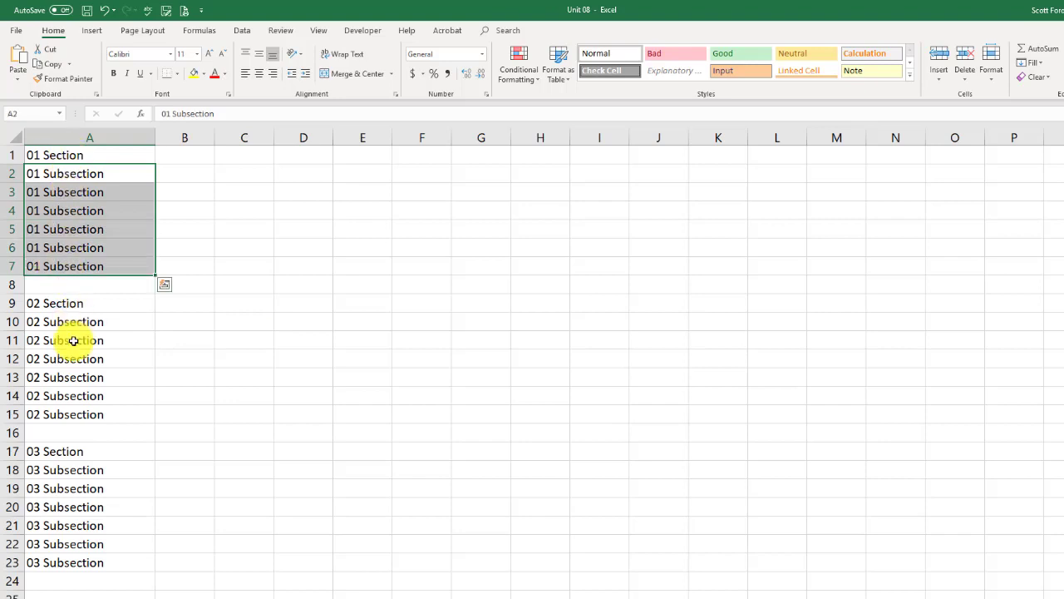
pyautogui.moveTo(74, 323); pyautogui.dragTo(77, 413)
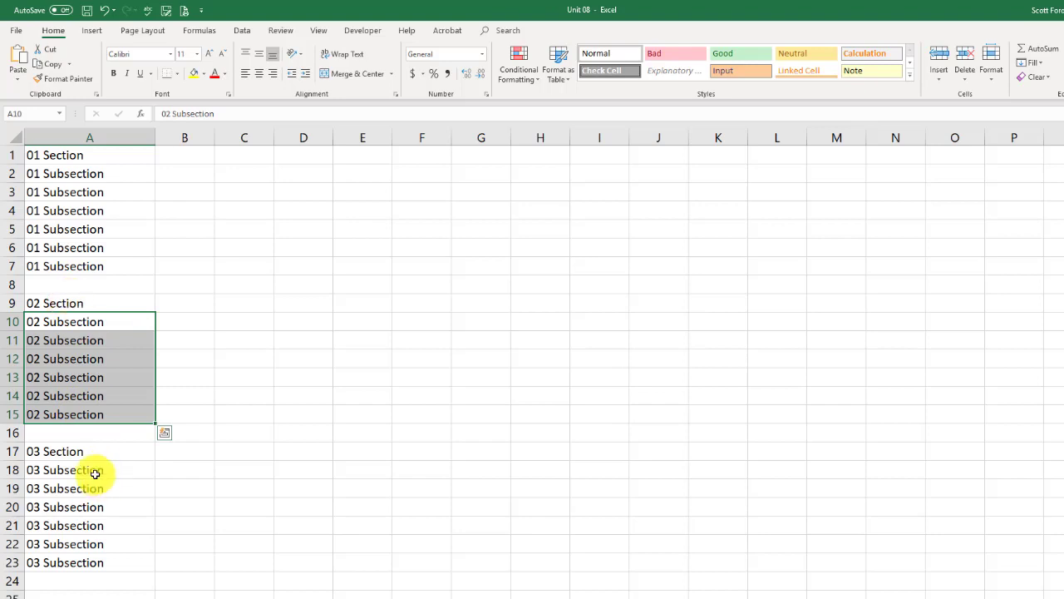
pyautogui.moveTo(90, 473); pyautogui.dragTo(92, 565)
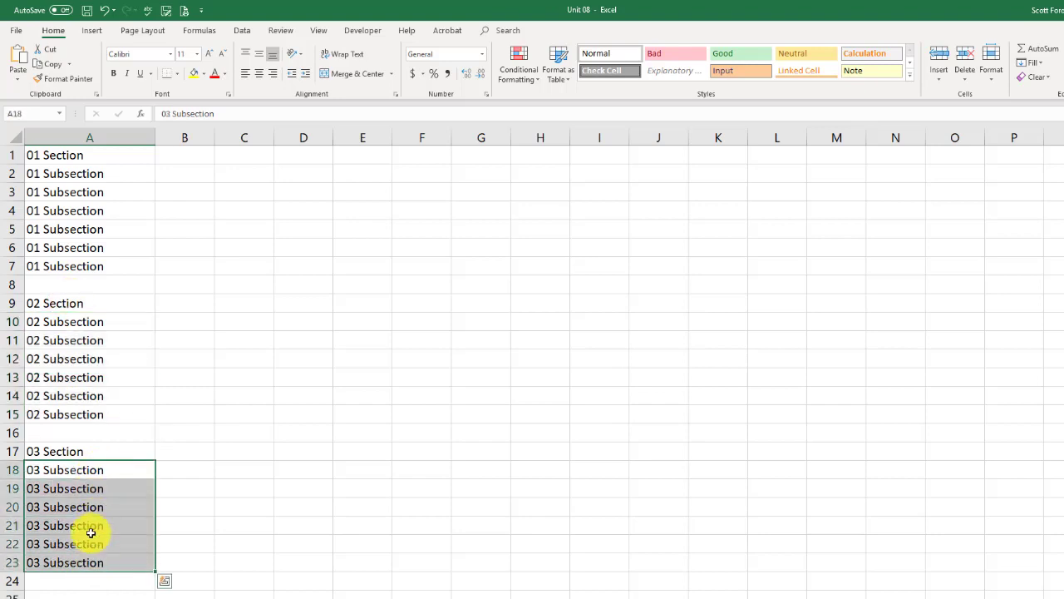
# - Group A1:A23 as rows from the Data tab, then collapse and re-expand the new group
pyautogui.click(71, 434)
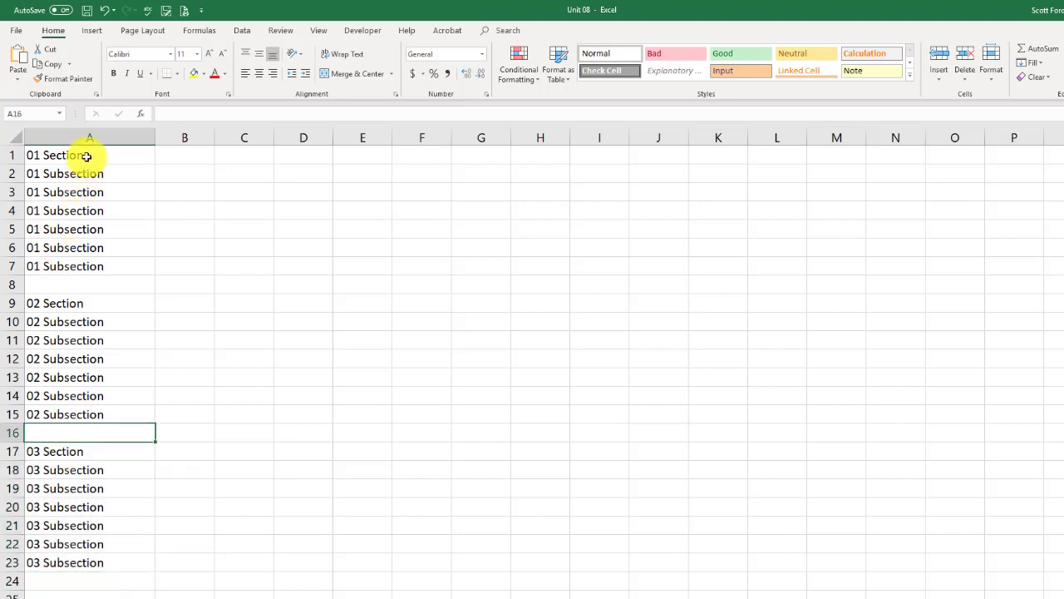
pyautogui.moveTo(86, 156); pyautogui.dragTo(85, 560)
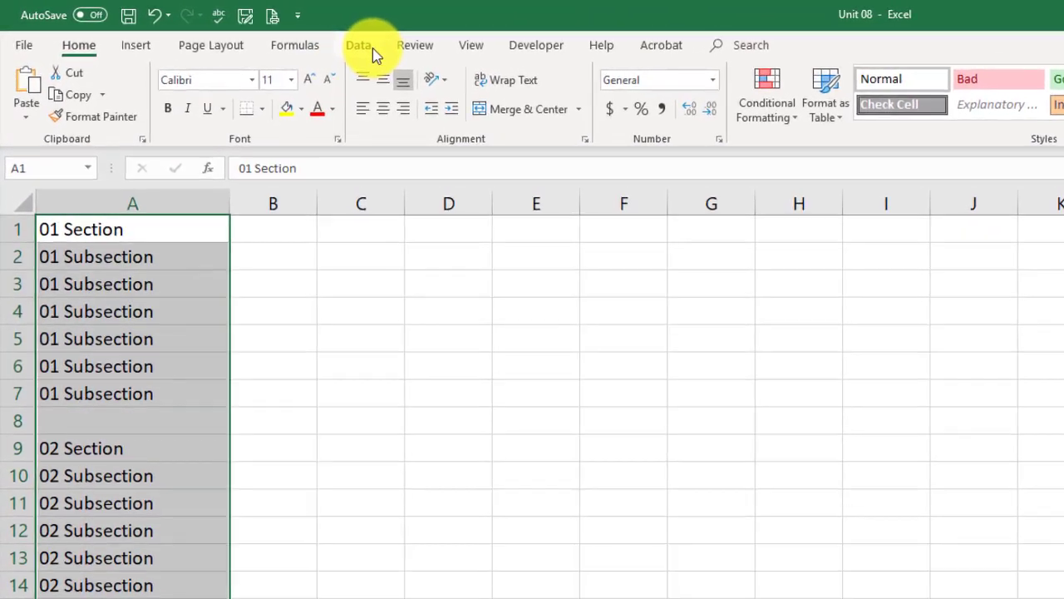
pyautogui.click(374, 52)
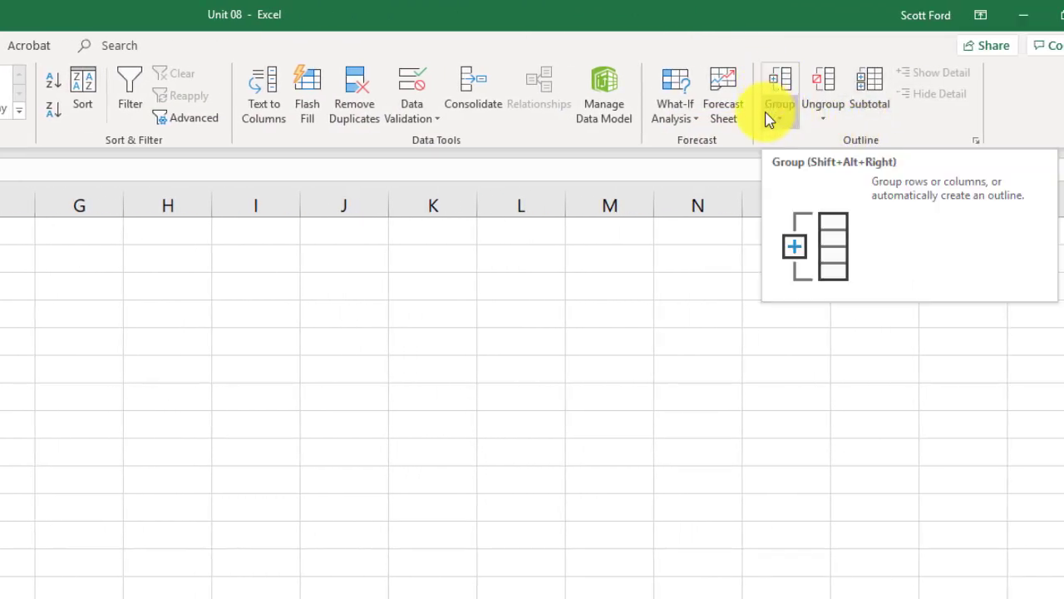
pyautogui.click(773, 120)
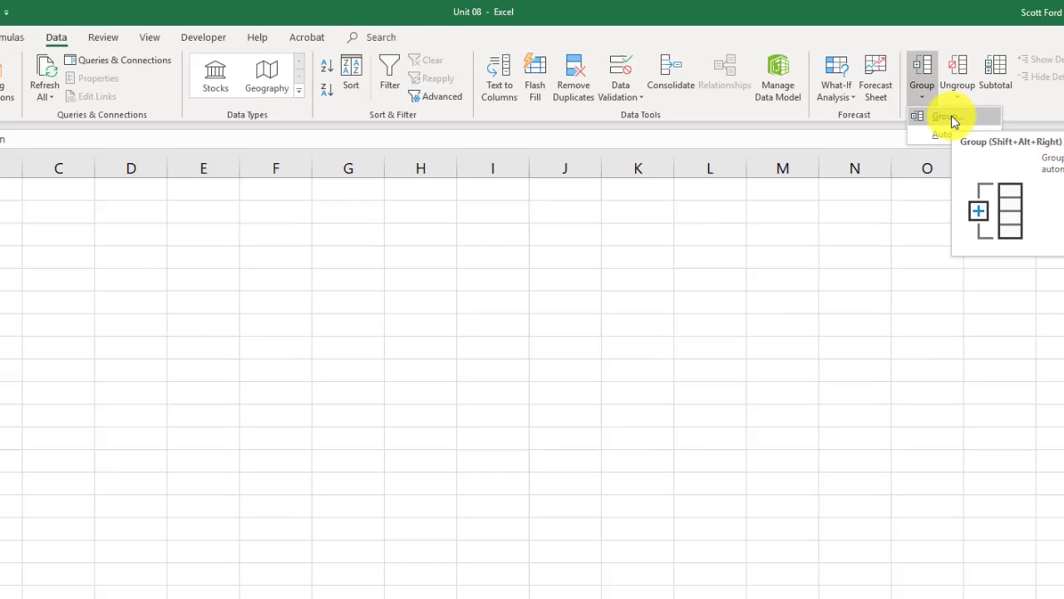
pyautogui.click(817, 146)
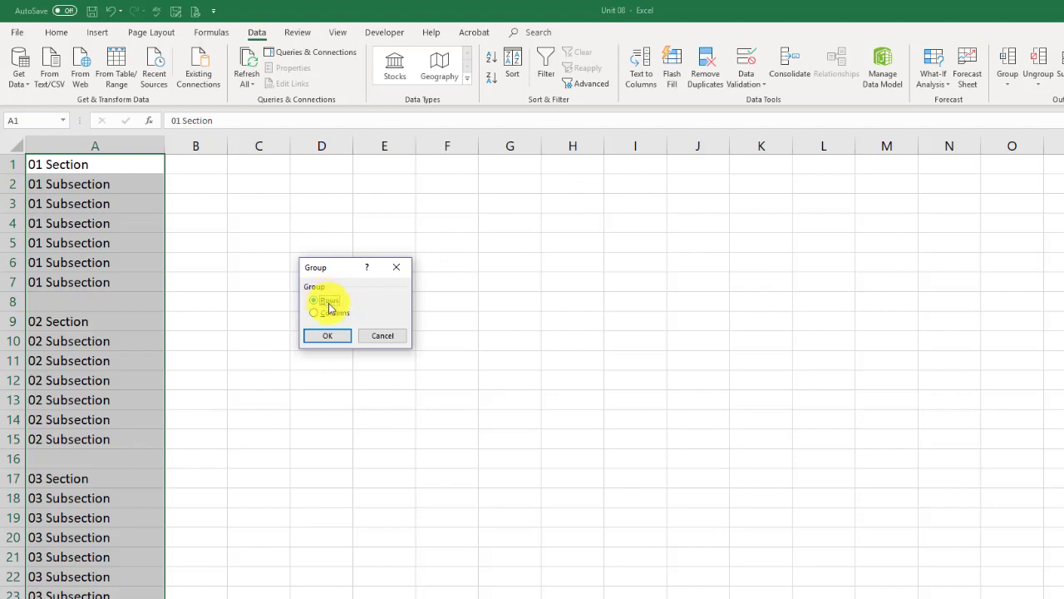
pyautogui.click(329, 338)
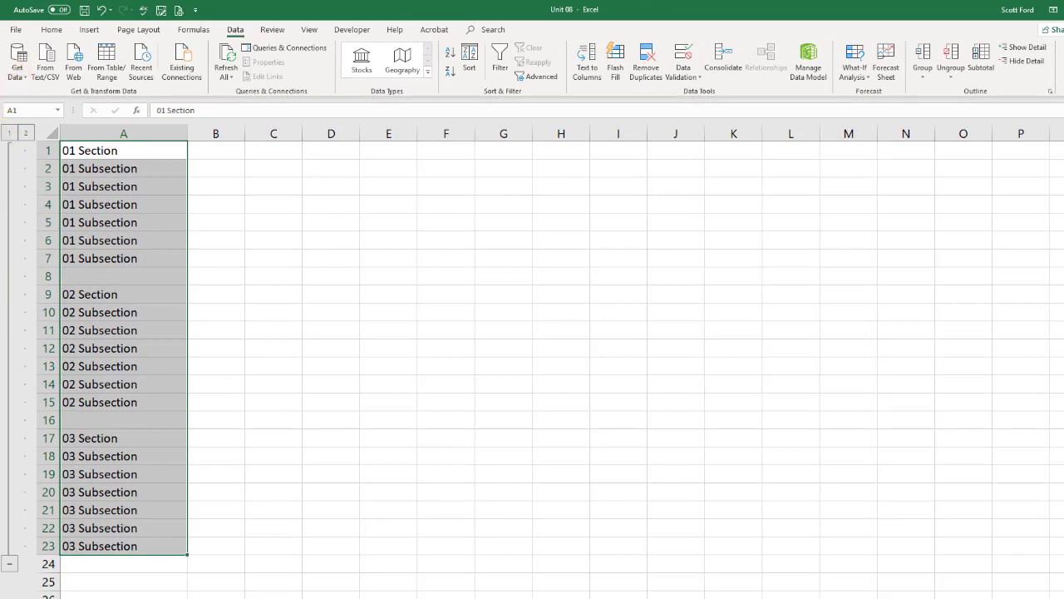
pyautogui.click(10, 565)
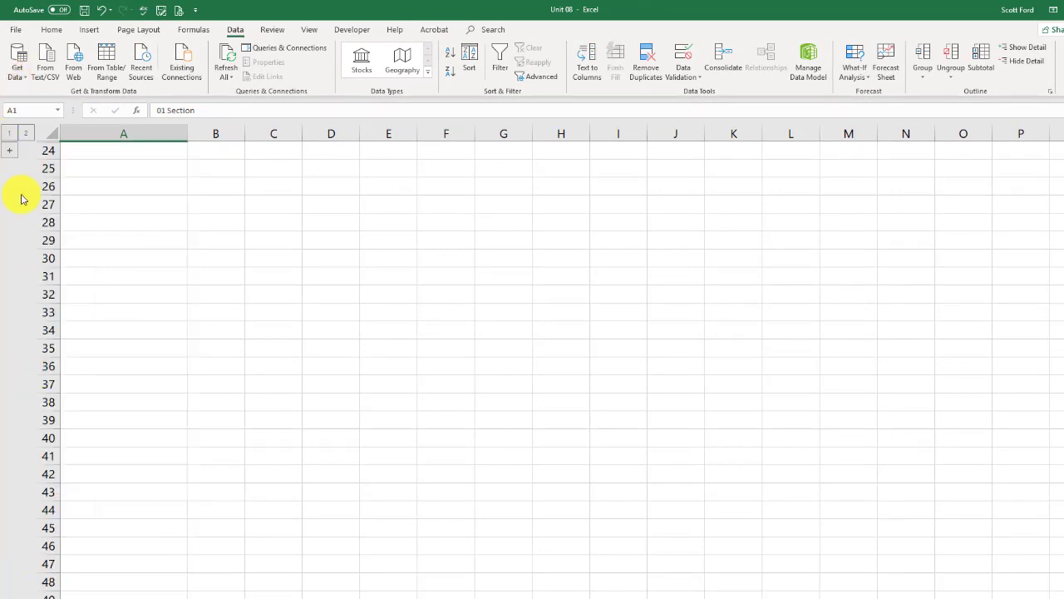
pyautogui.click(7, 153)
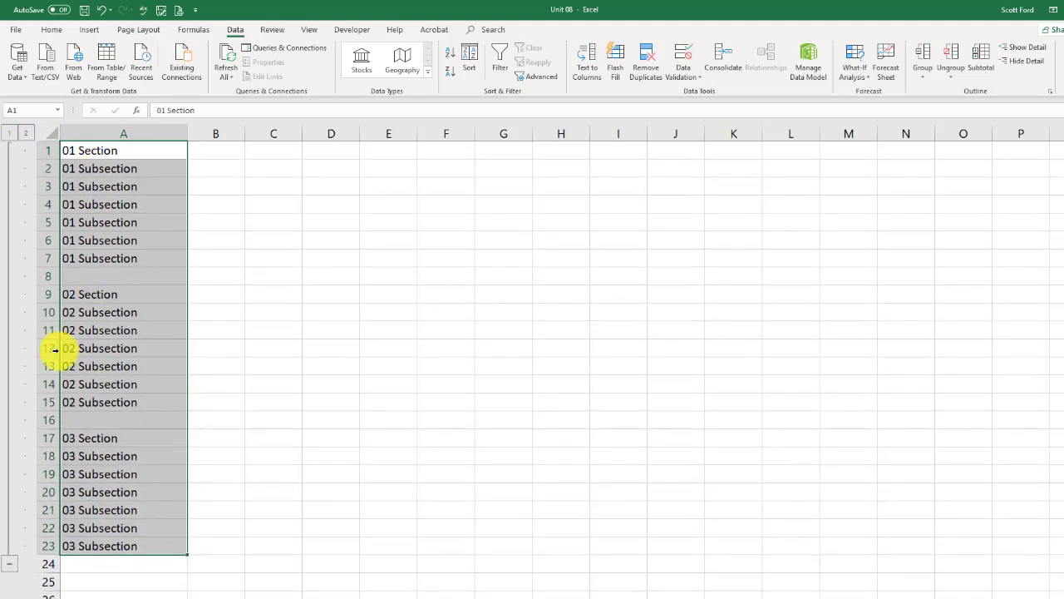
# - Group rows 2–7 (01 Subsections) as a nested row group, testing collapse and expand
pyautogui.click(142, 199)
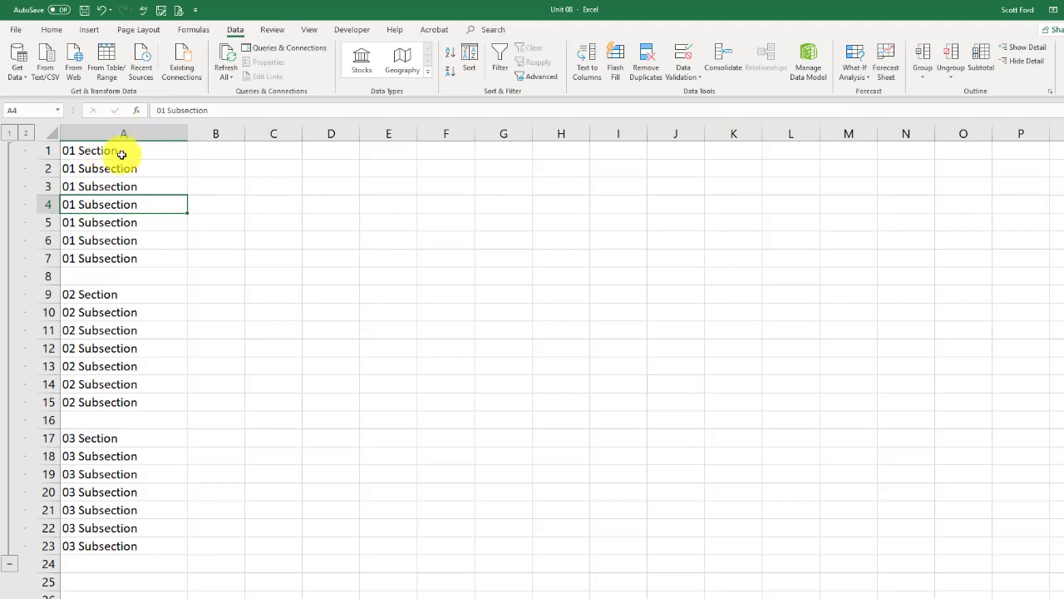
pyautogui.moveTo(107, 166); pyautogui.dragTo(94, 258)
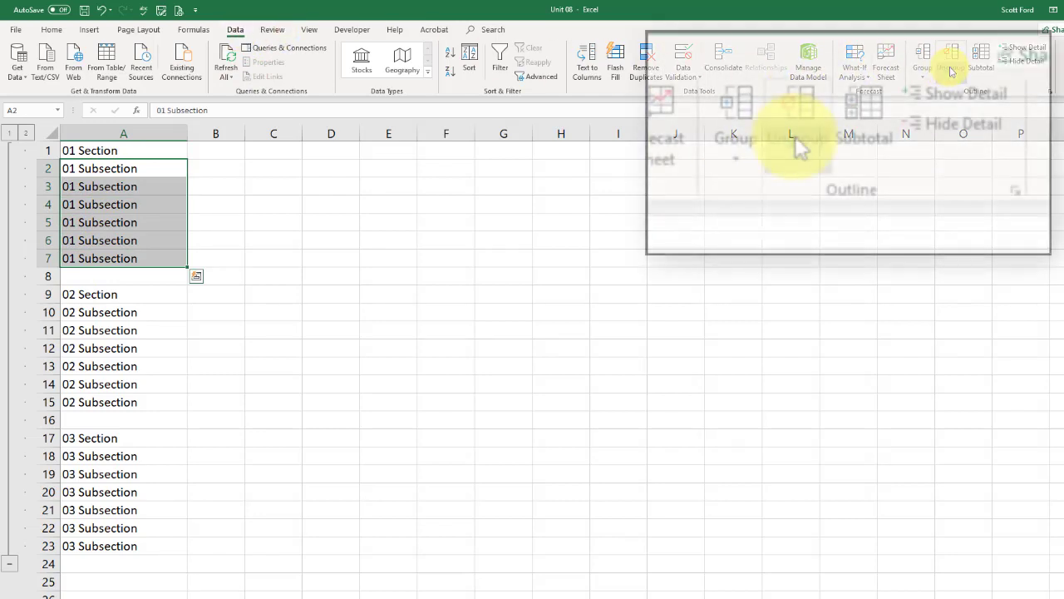
pyautogui.click(737, 155)
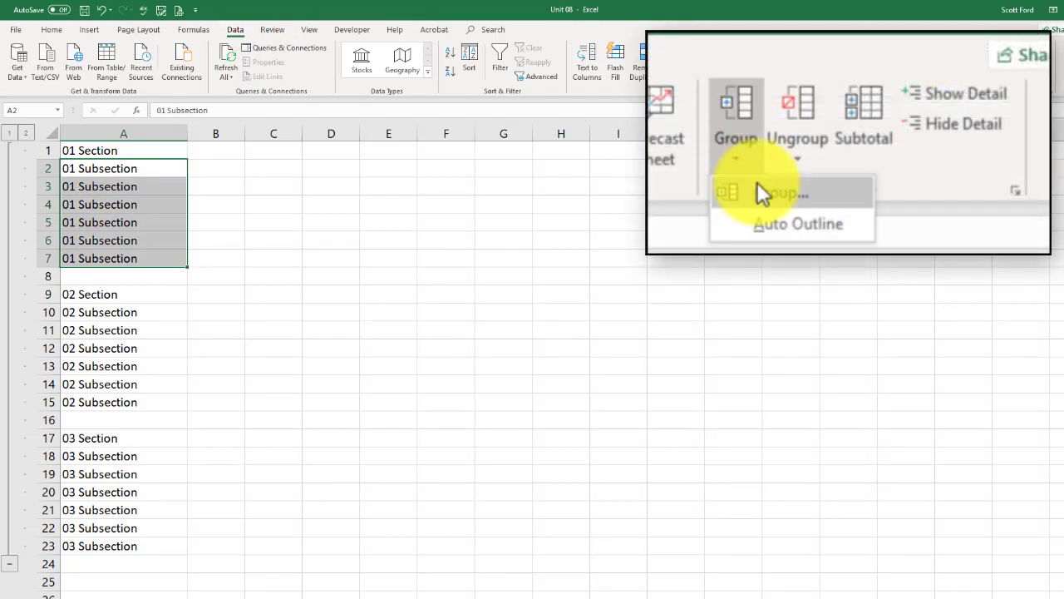
pyautogui.click(755, 188)
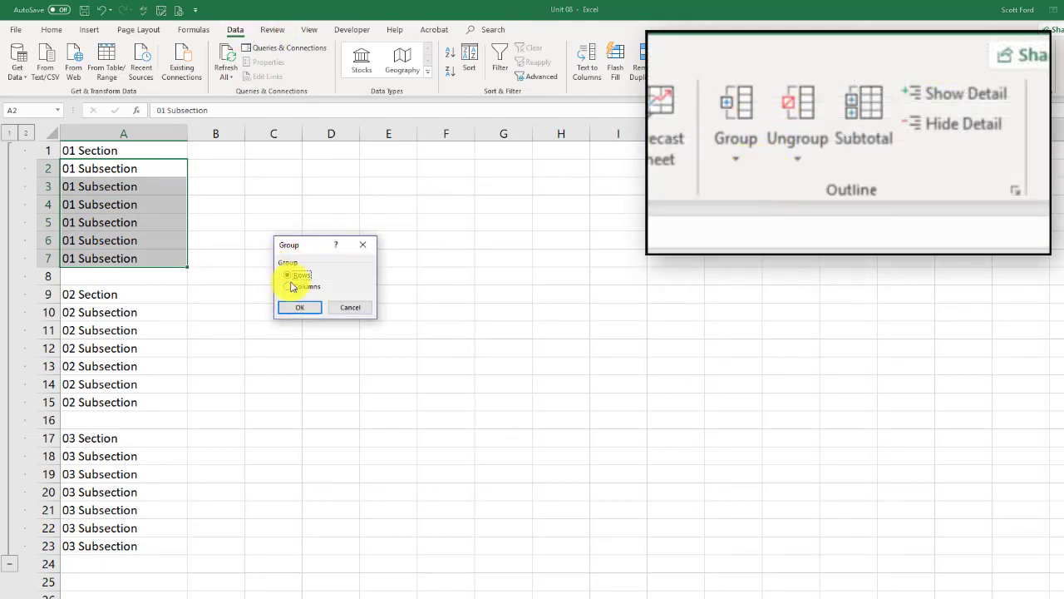
pyautogui.click(297, 306)
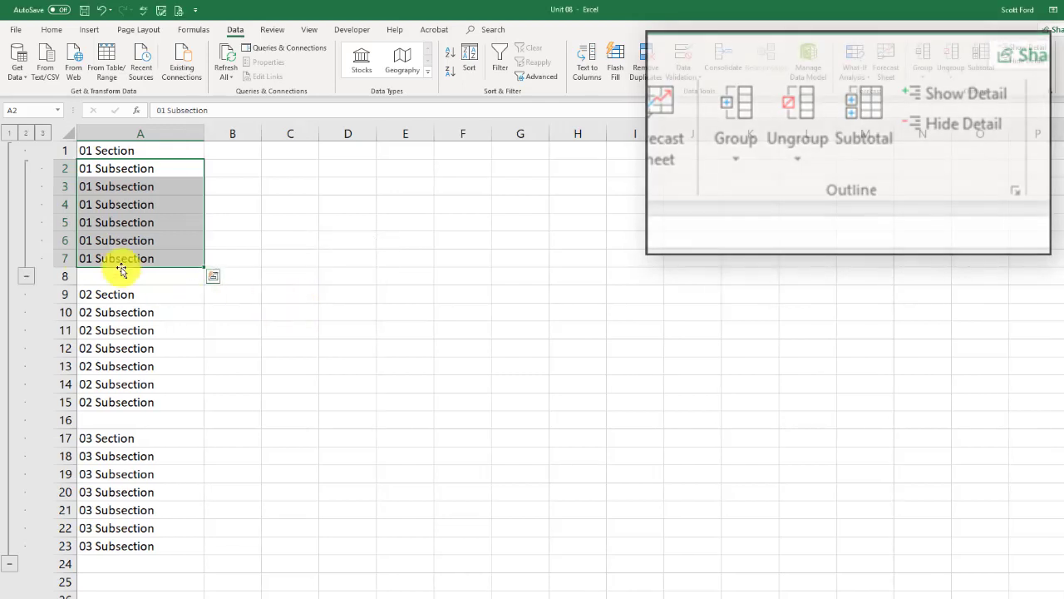
pyautogui.click(26, 279)
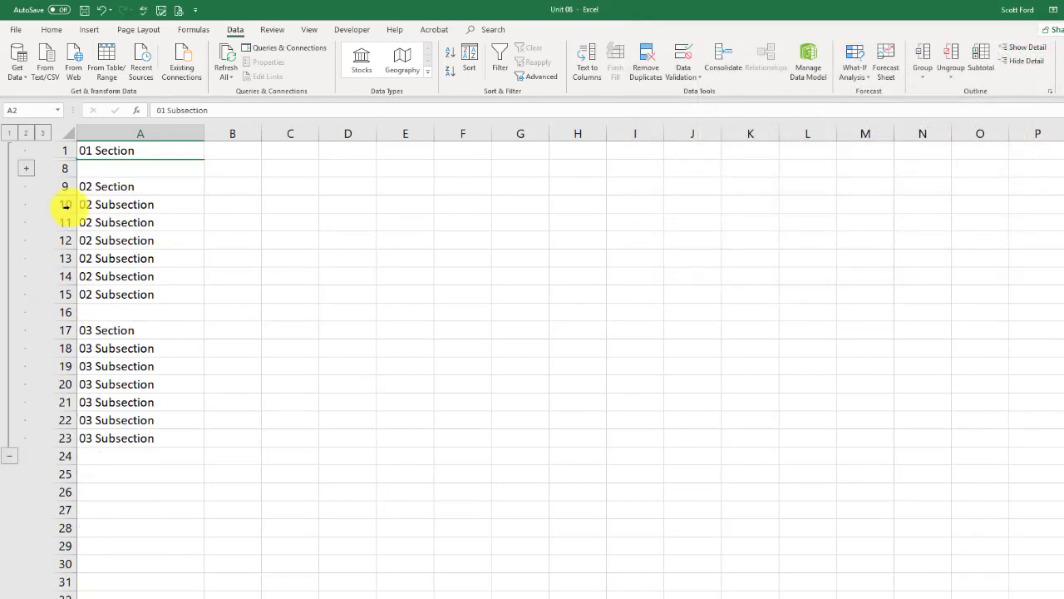
pyautogui.click(26, 169)
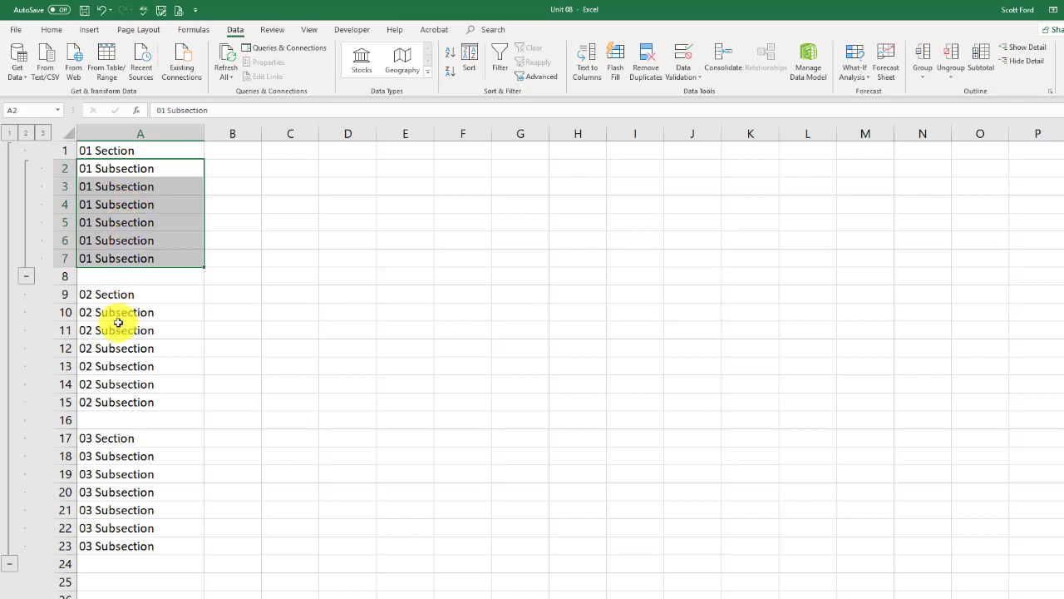
# - Group rows 10–15 (02 Subsections) as rows, then collapse both the 02 and 01 subsection groups
pyautogui.moveTo(118, 313); pyautogui.dragTo(121, 402)
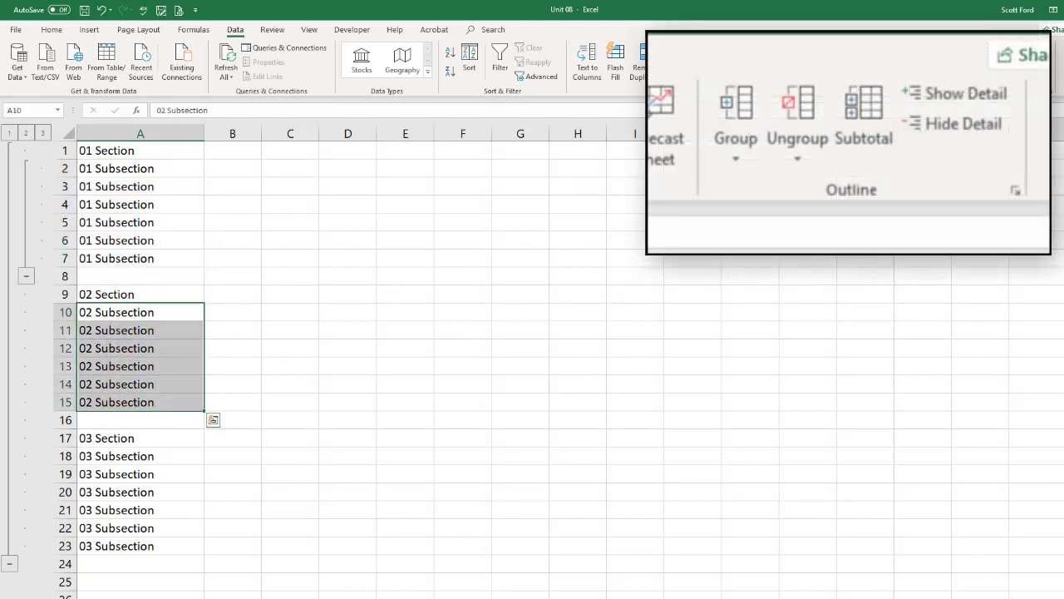
pyautogui.click(735, 148)
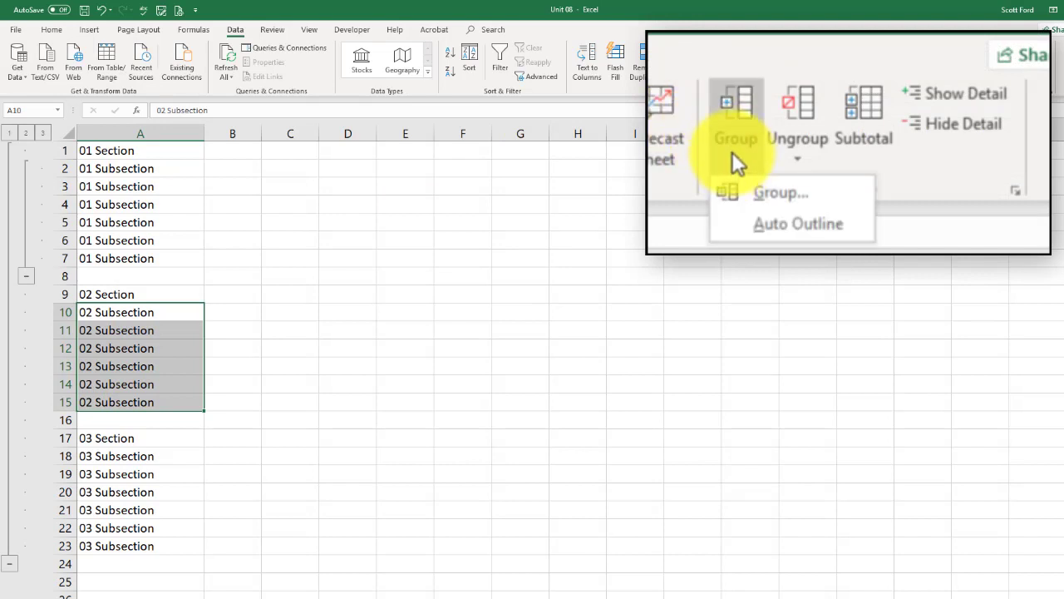
pyautogui.click(751, 201)
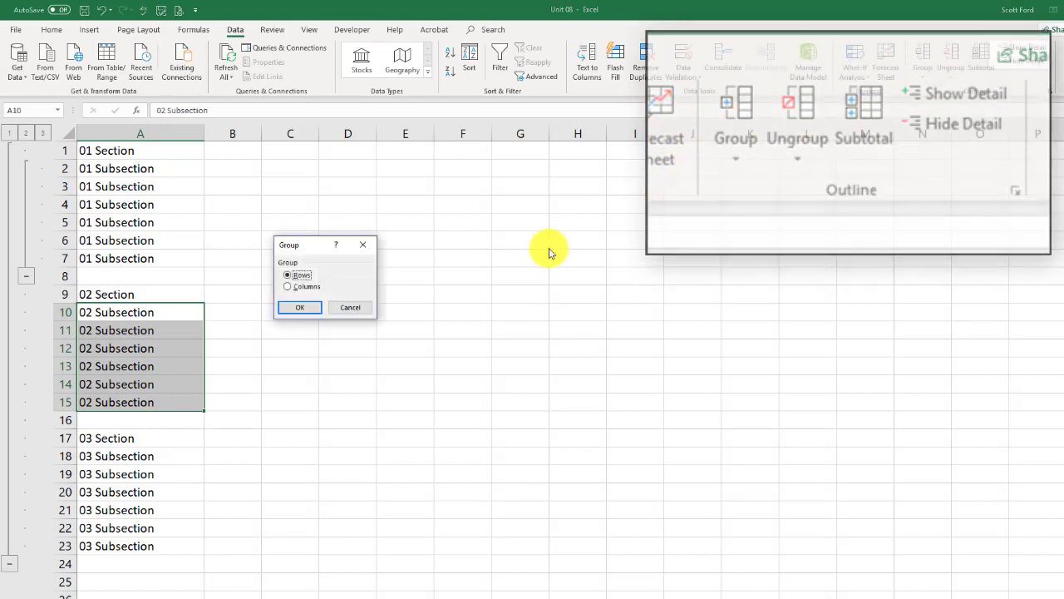
pyautogui.click(299, 309)
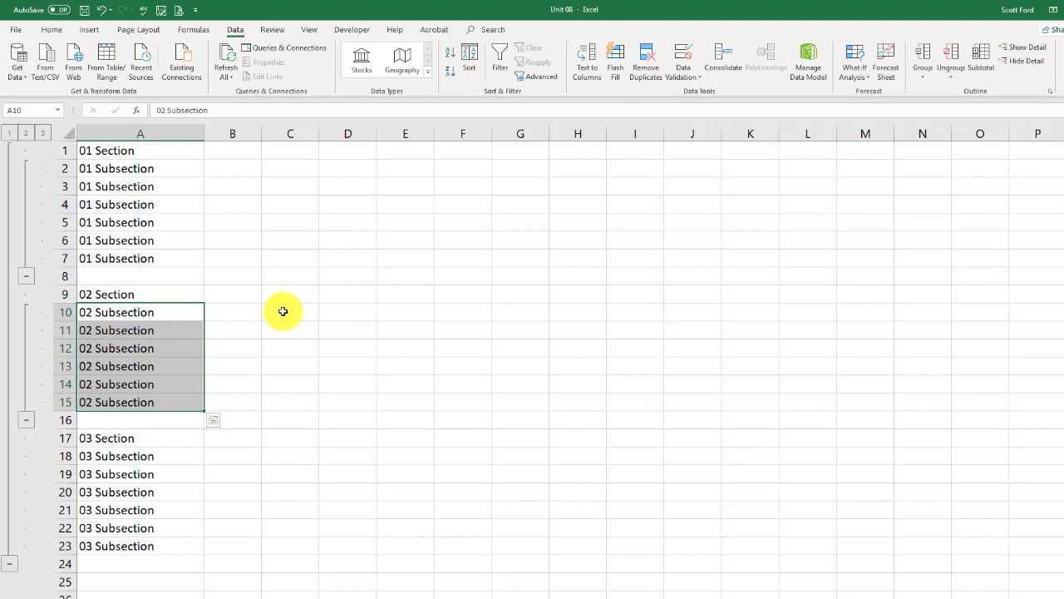
pyautogui.click(25, 420)
pyautogui.click(26, 281)
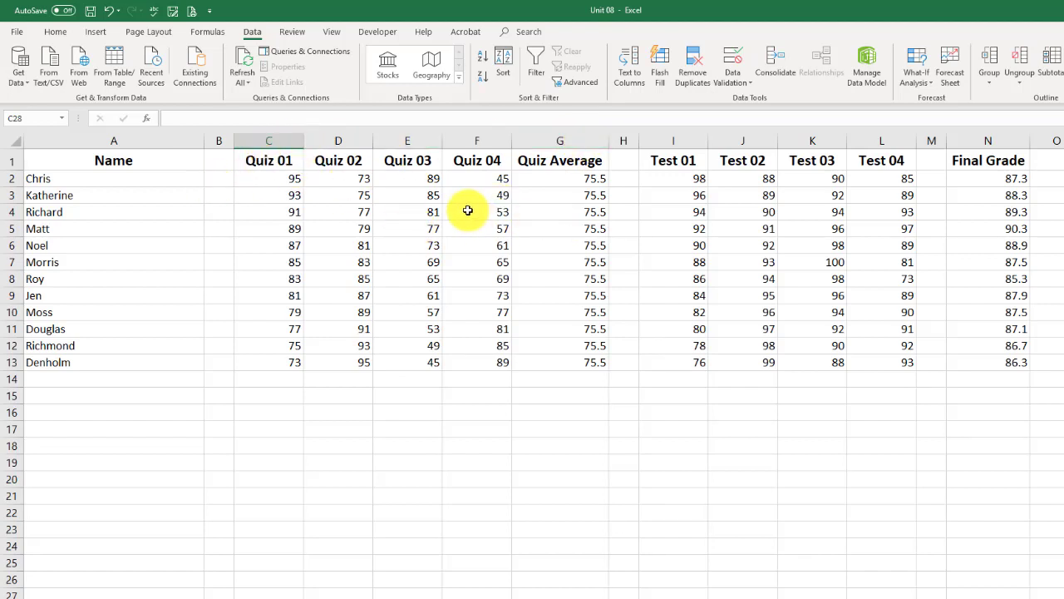
# - Group columns C–F (Quiz 01–04), then collapse and expand the column group twice
pyautogui.moveTo(280, 141); pyautogui.dragTo(467, 132)
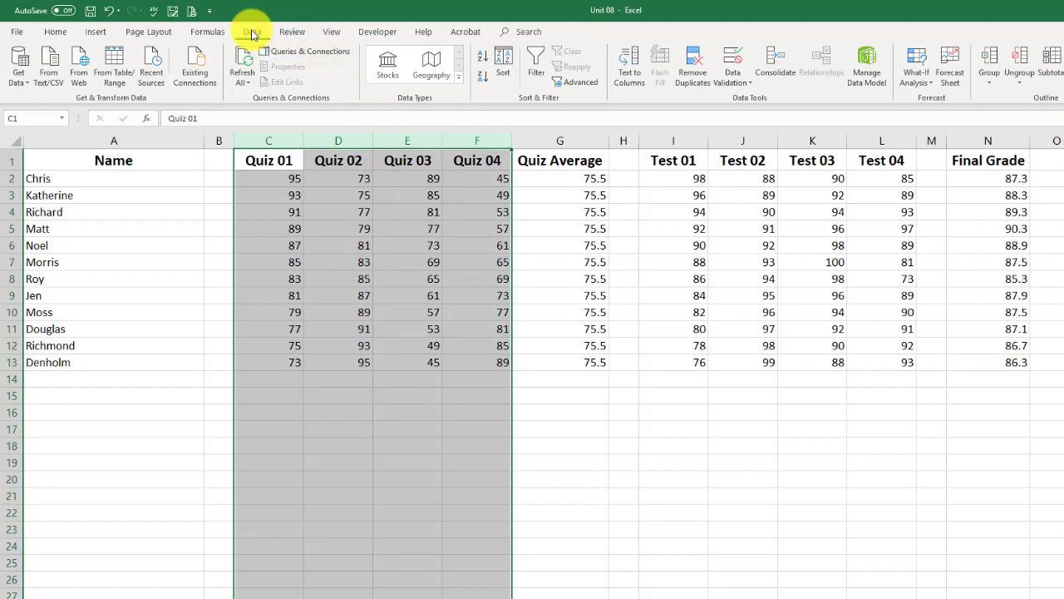
pyautogui.click(988, 83)
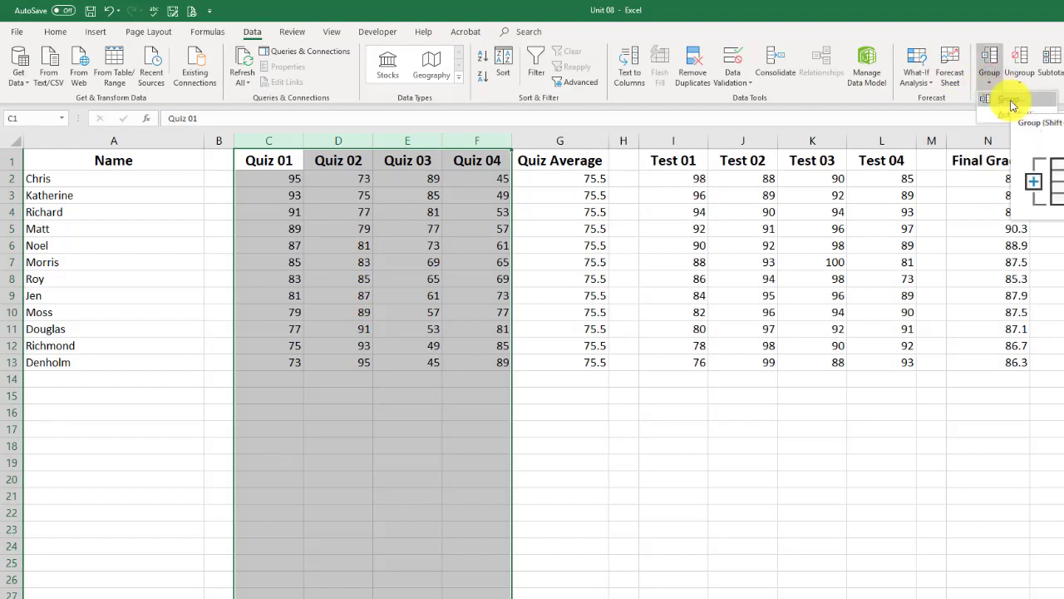
pyautogui.click(1012, 103)
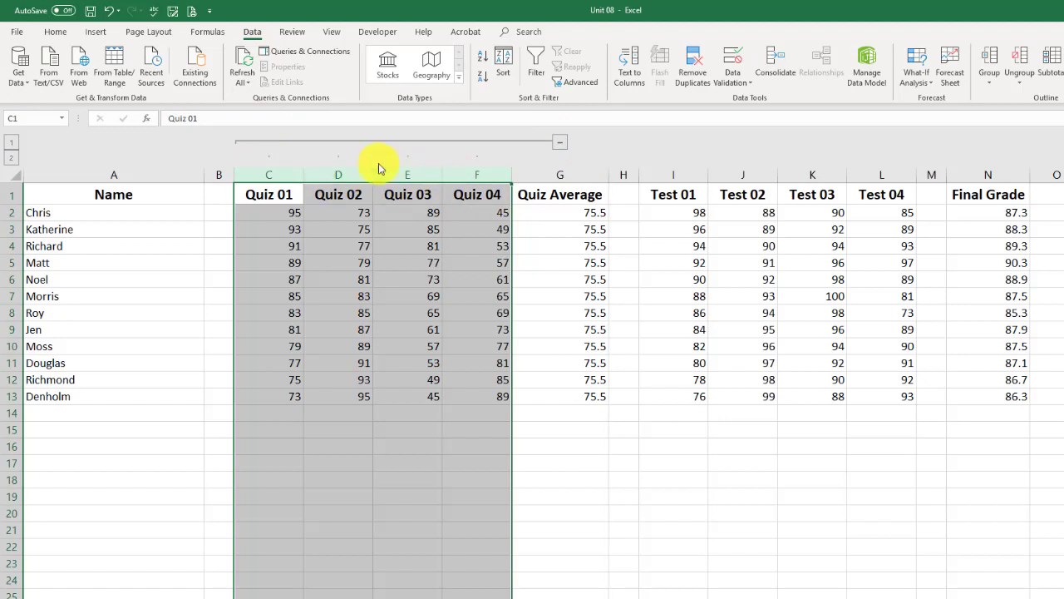
pyautogui.click(560, 145)
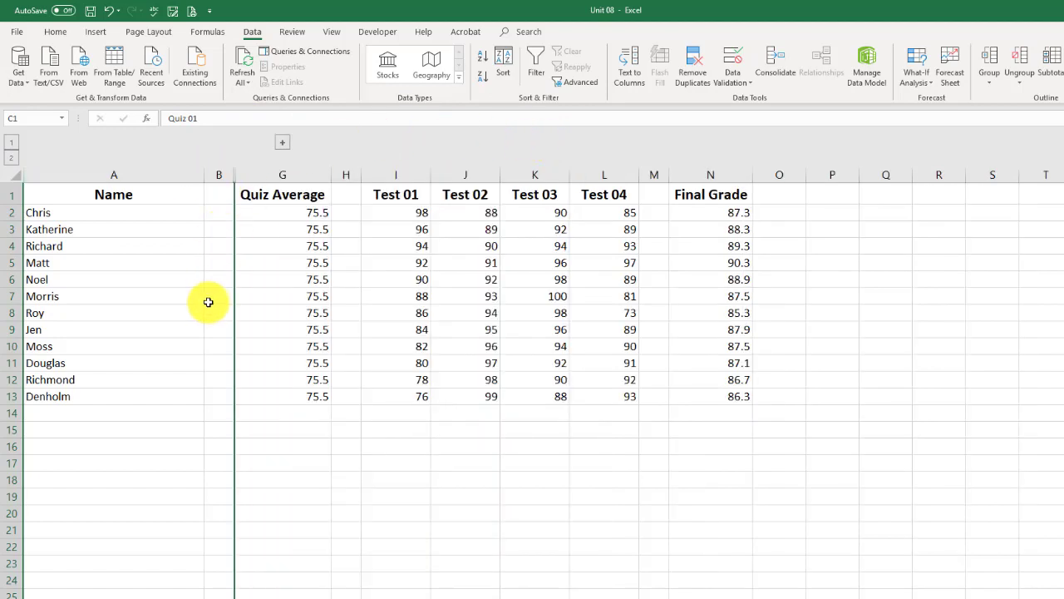
pyautogui.click(283, 146)
pyautogui.click(559, 146)
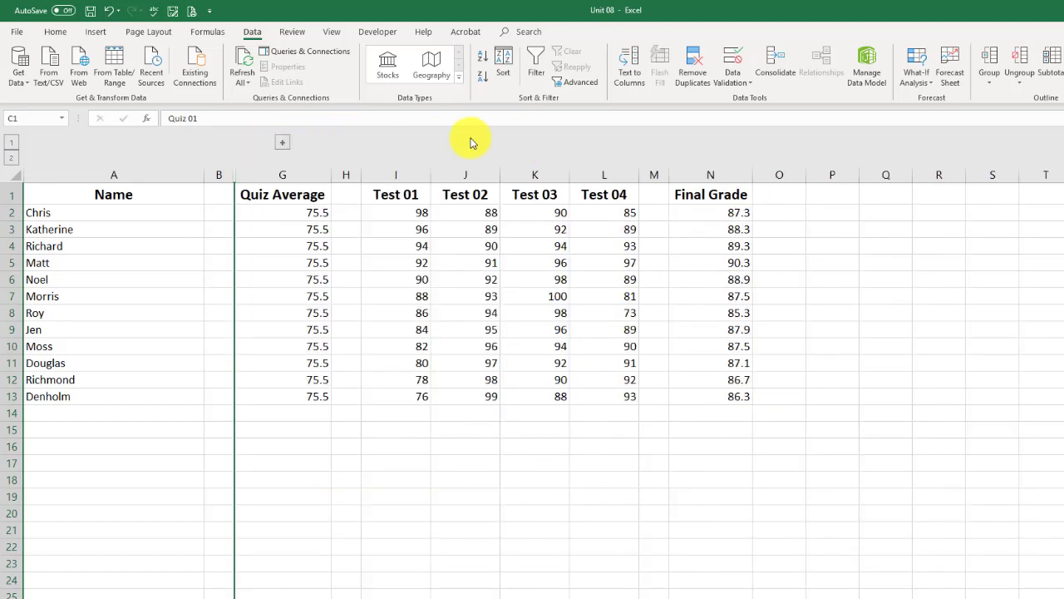
pyautogui.click(285, 145)
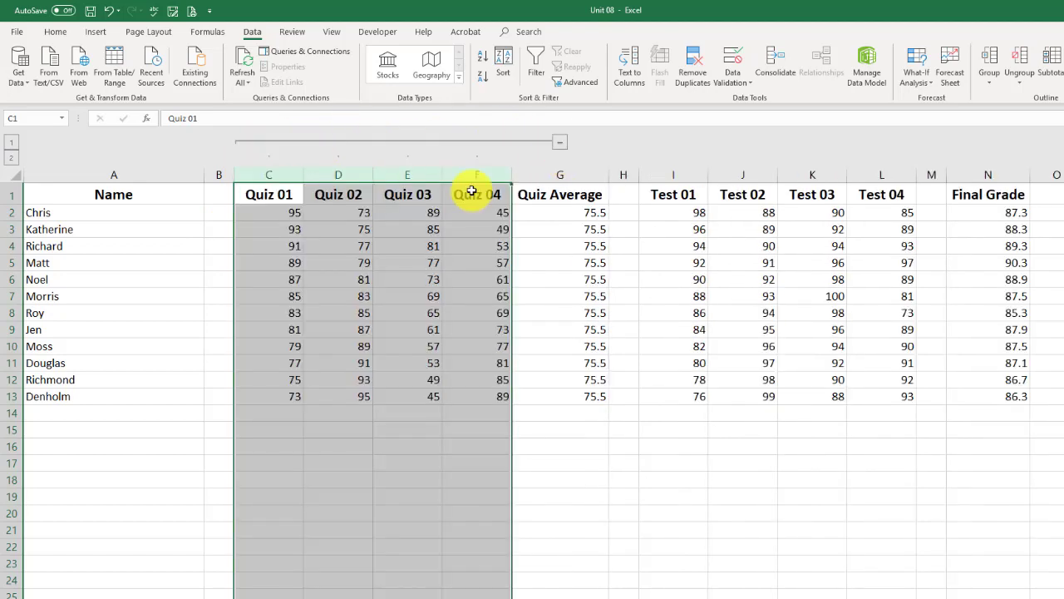